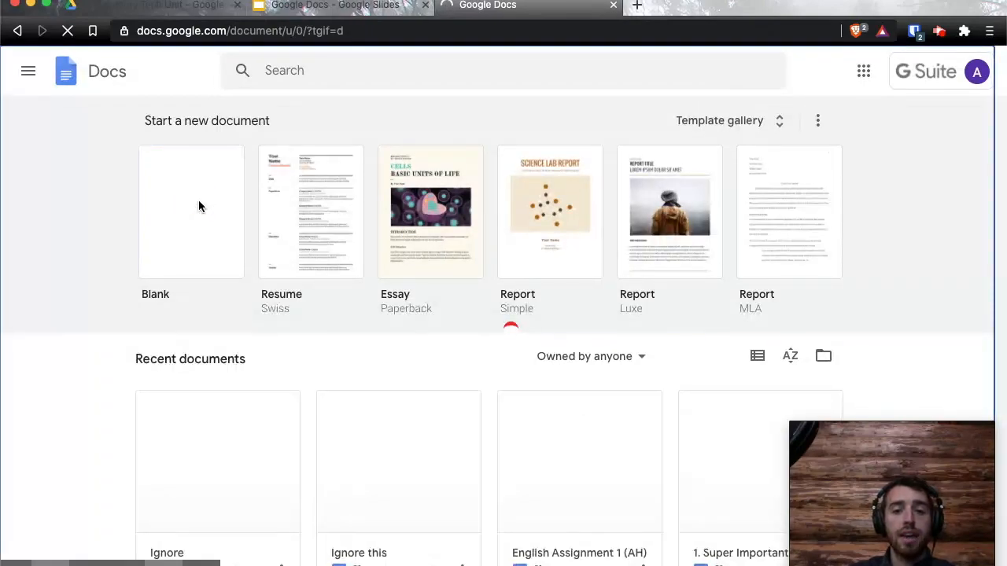
Create a blank document and rename it from 'Untitled document' to 'English Assignment #1 ANH'.
click(191, 208)
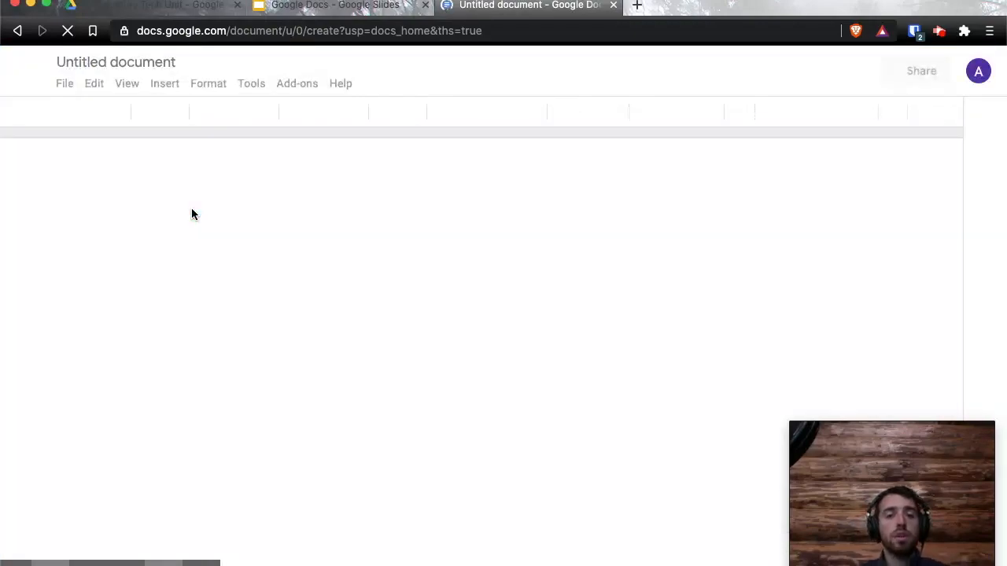
click(333, 248)
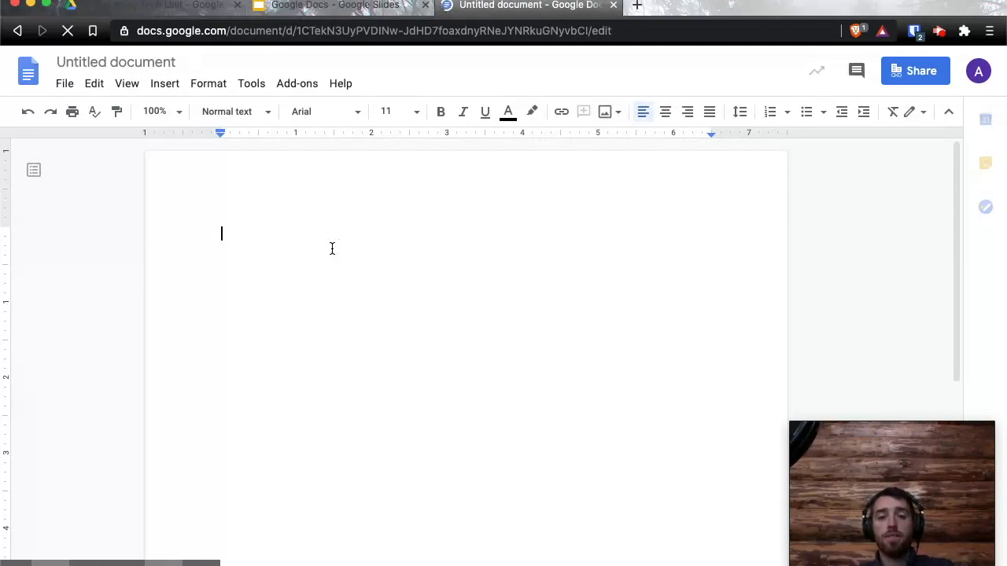
click(134, 63)
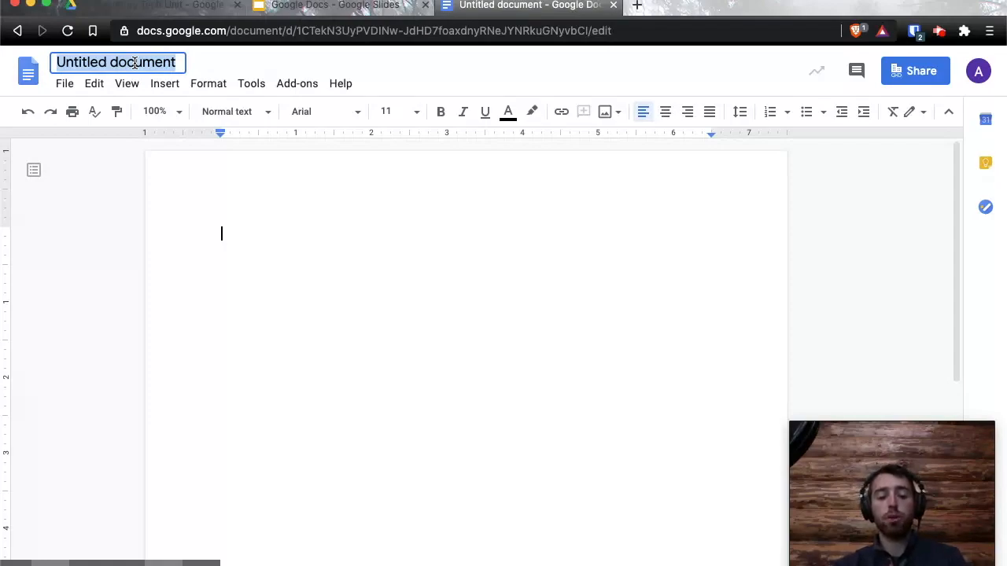
text(English)
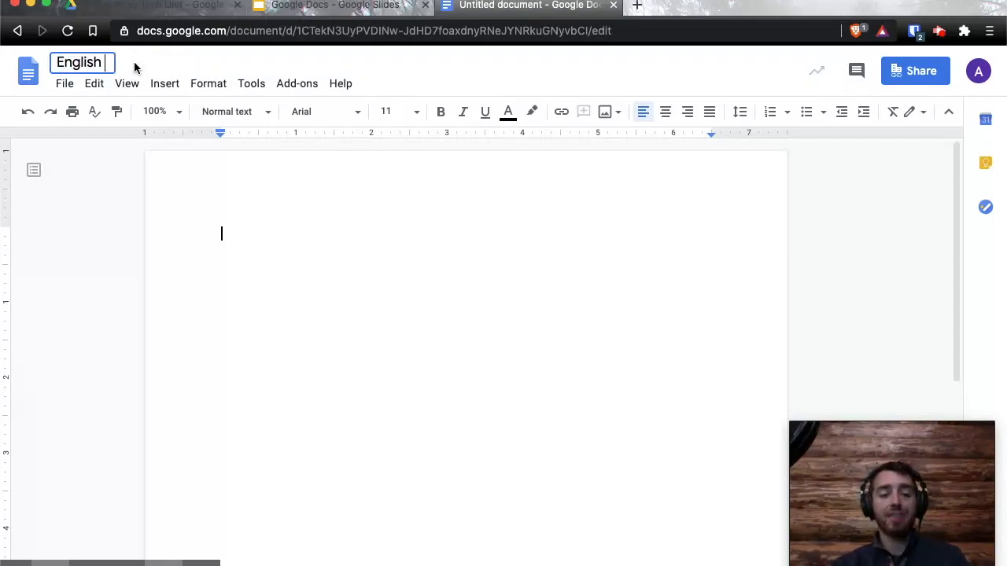
text( Assignment )
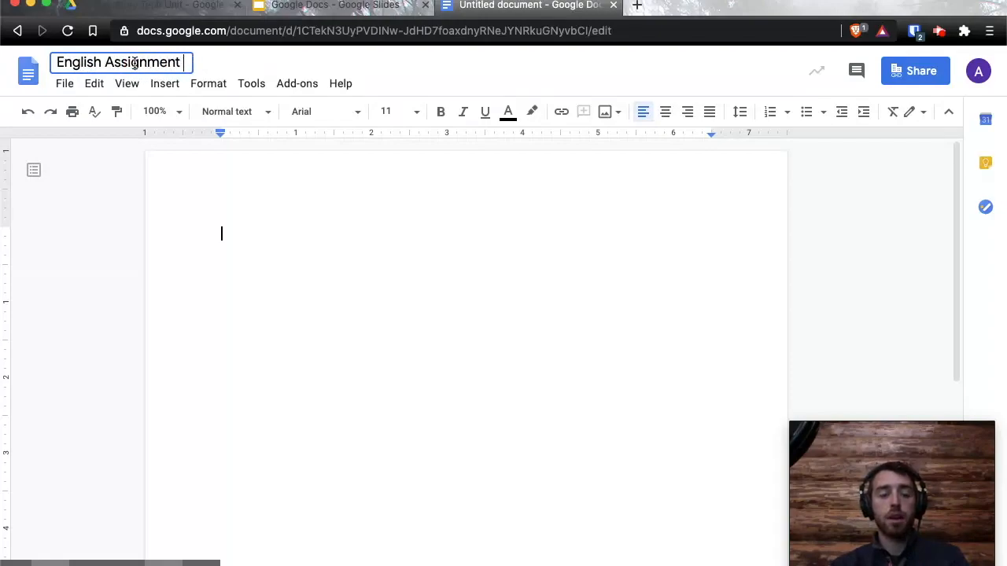
text(#1)
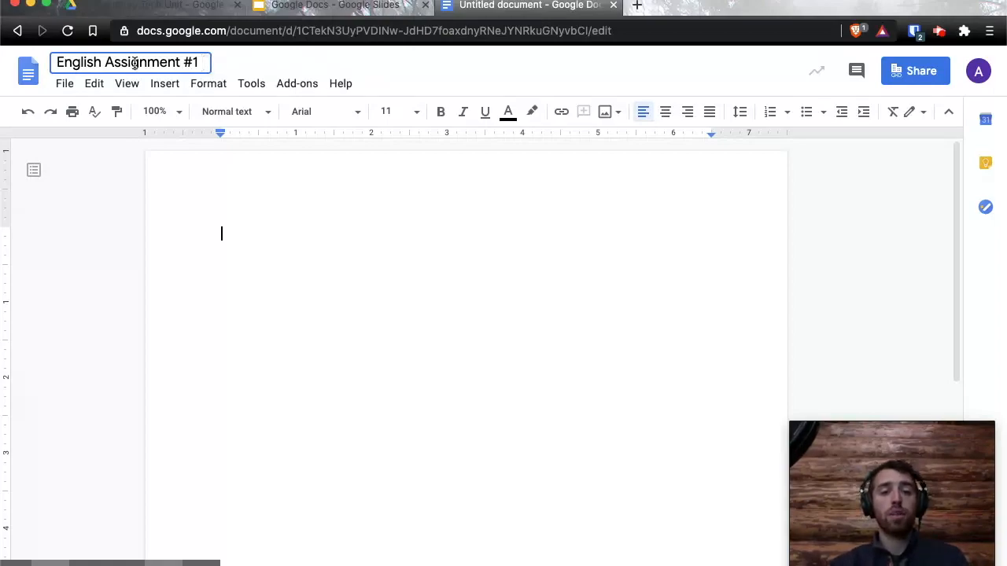
text(ANH)
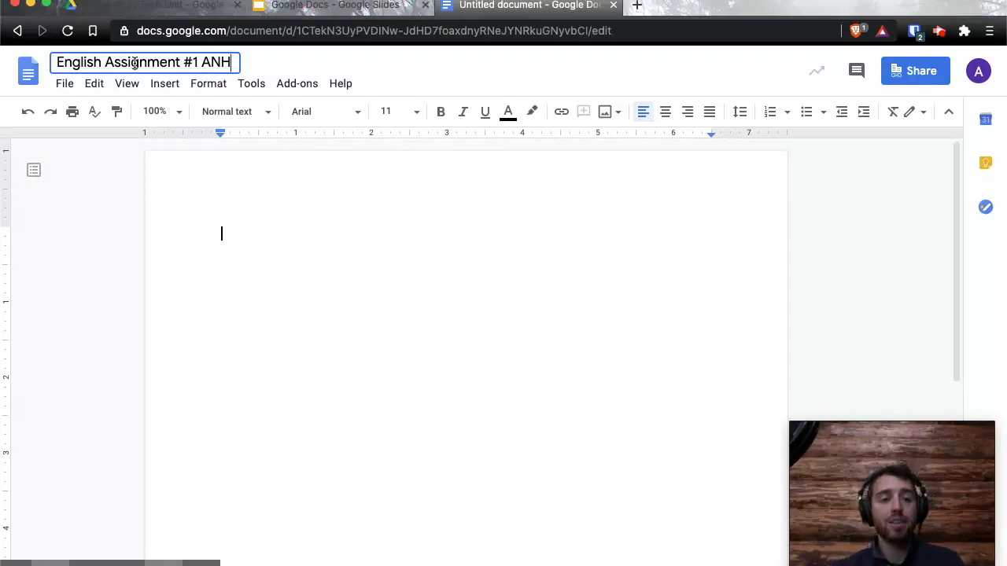
click(290, 254)
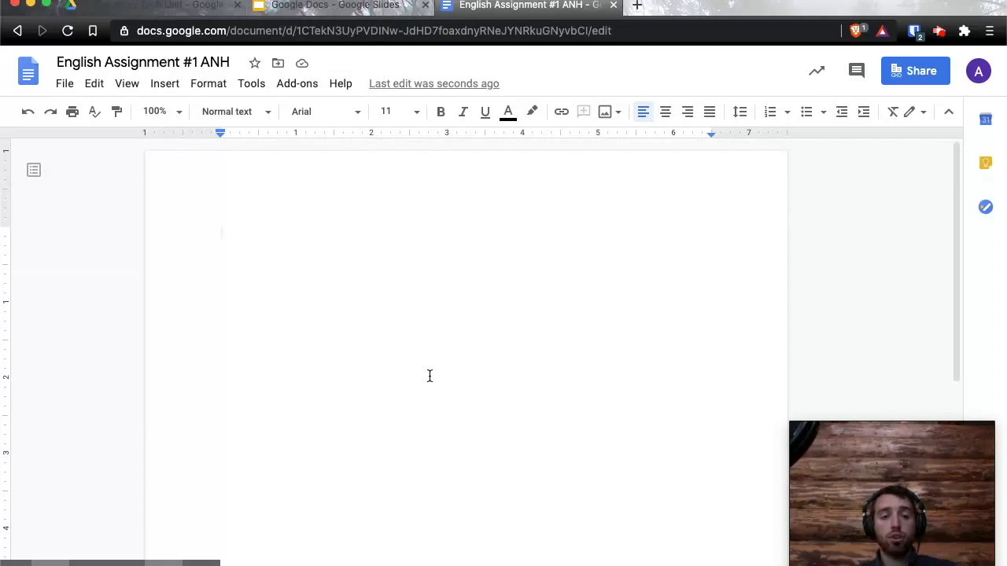
Move the document into School 2020-21 > Period 3: English > Unit 1.
click(279, 66)
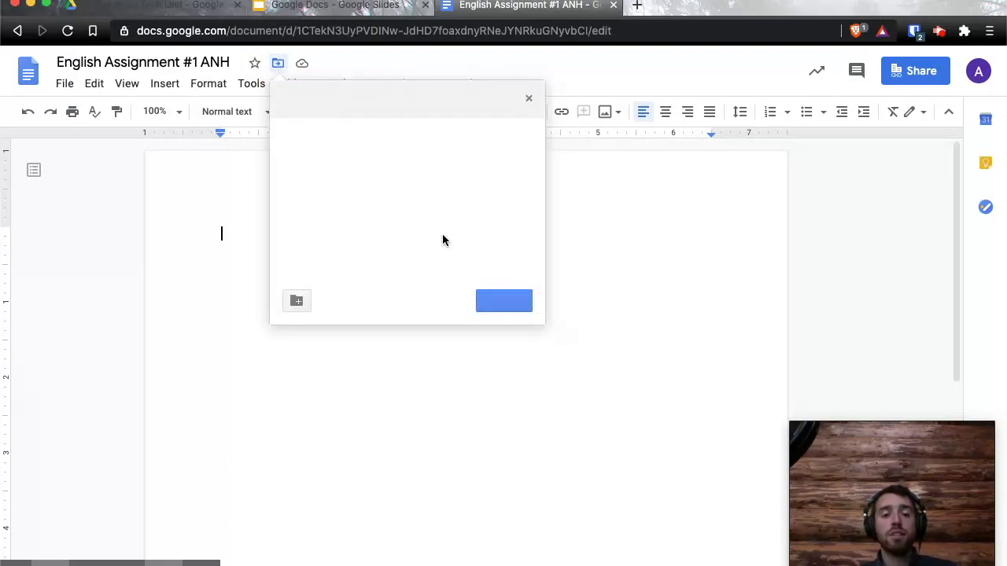
scroll(451, 193, down, 2)
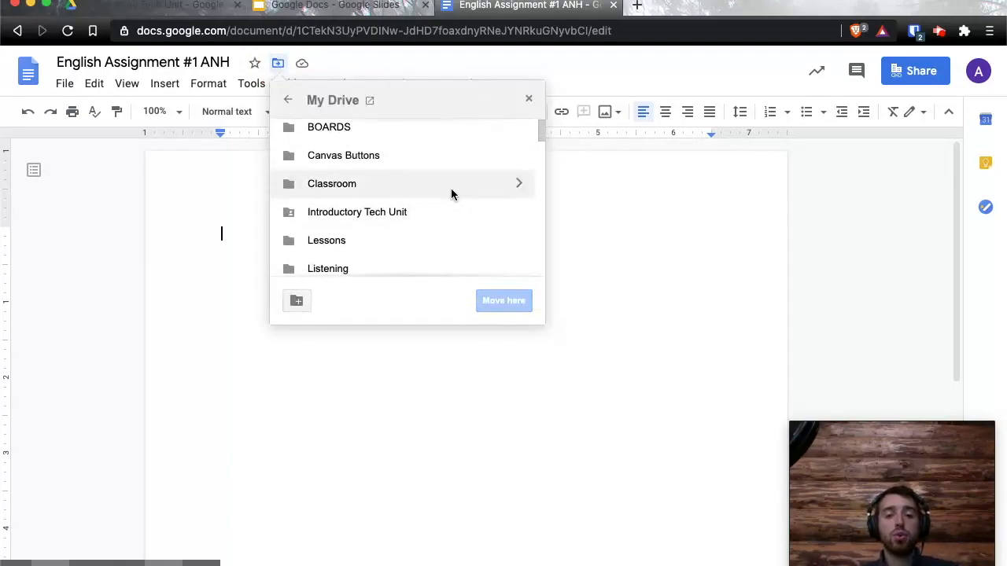
scroll(450, 194, down, 5)
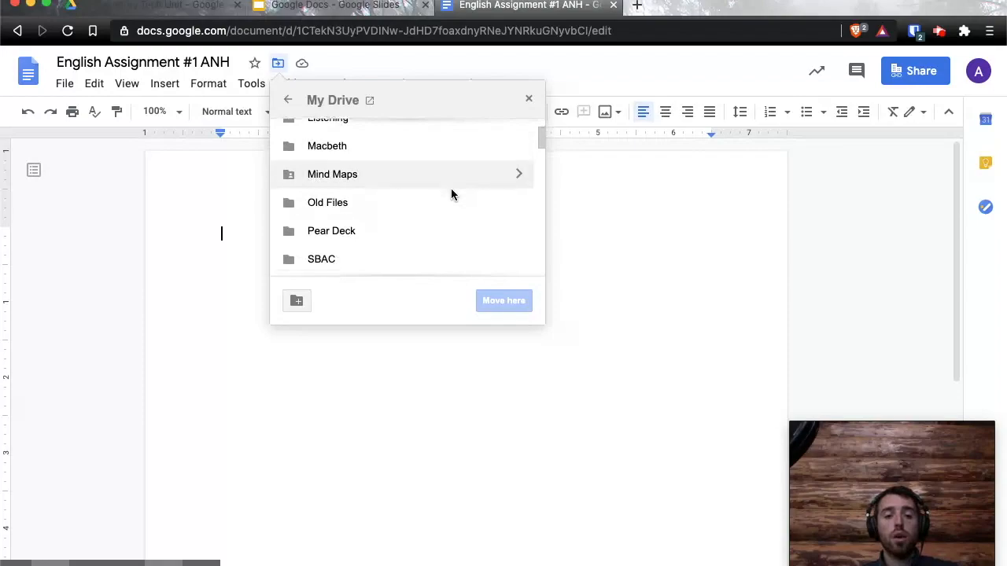
double_click(399, 166)
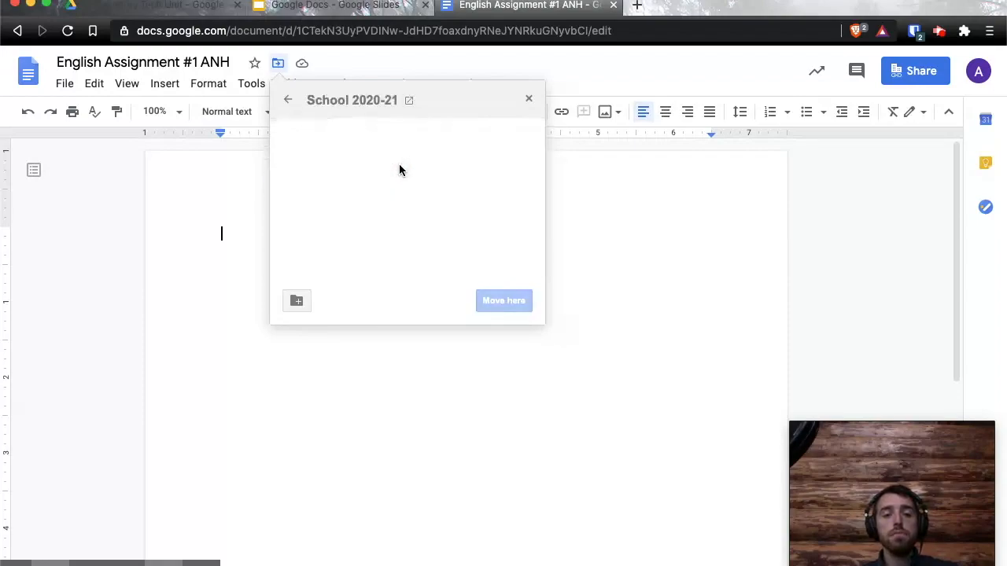
double_click(399, 189)
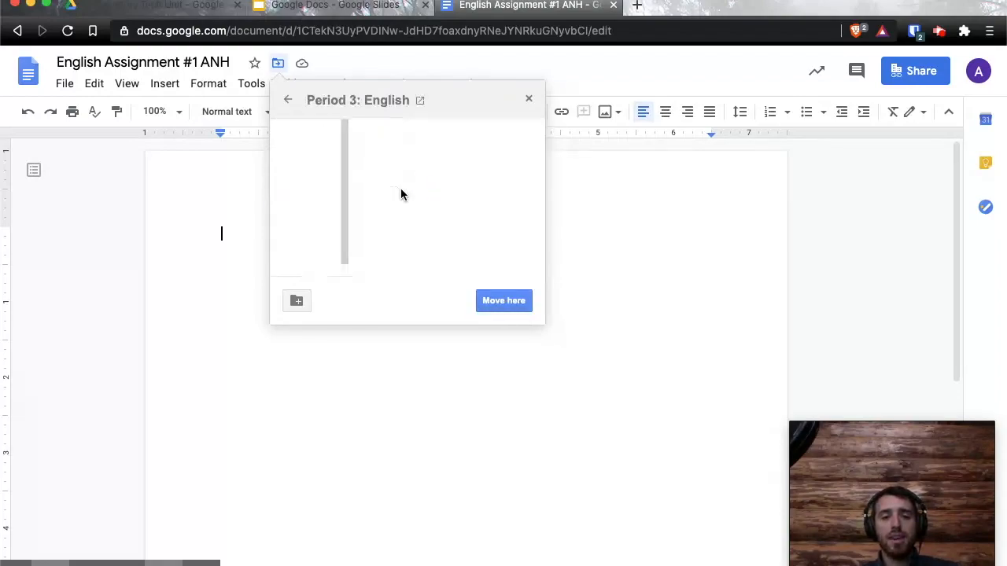
double_click(346, 134)
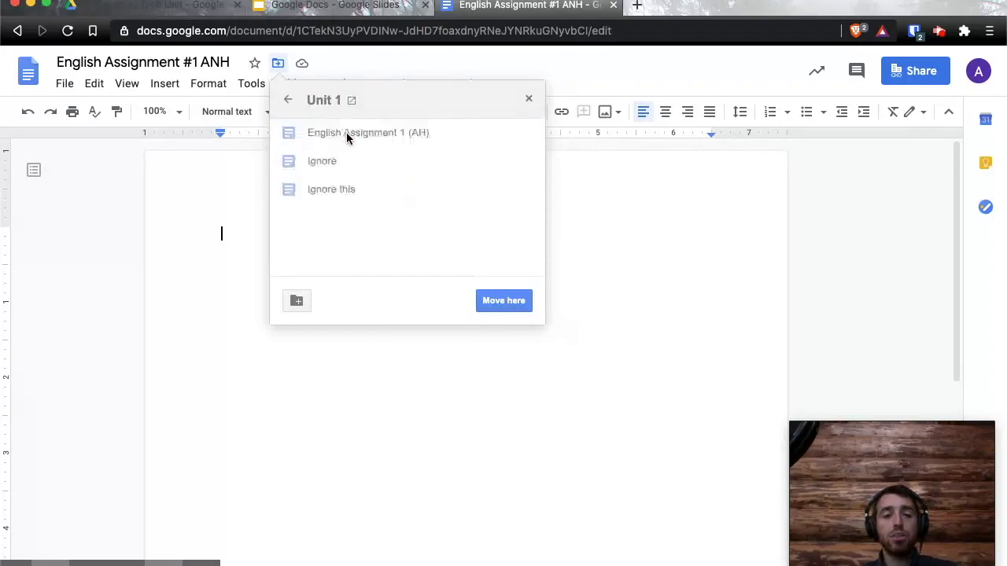
click(510, 306)
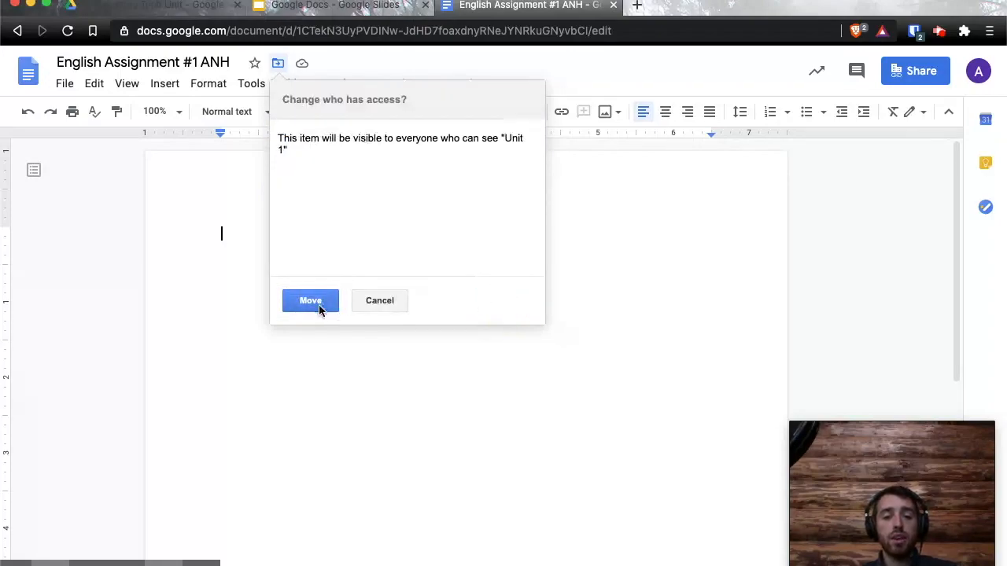
click(319, 306)
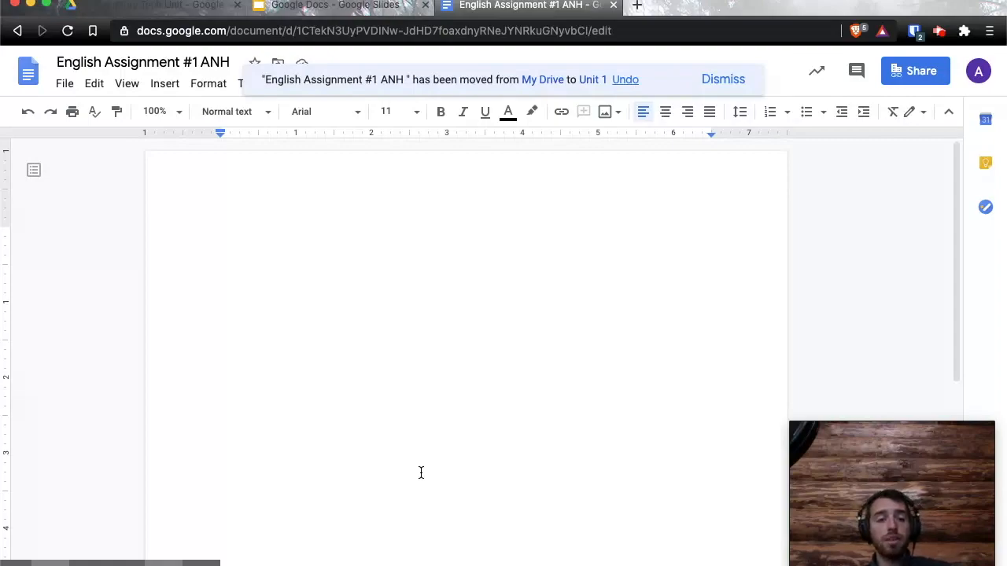
double_click(124, 63)
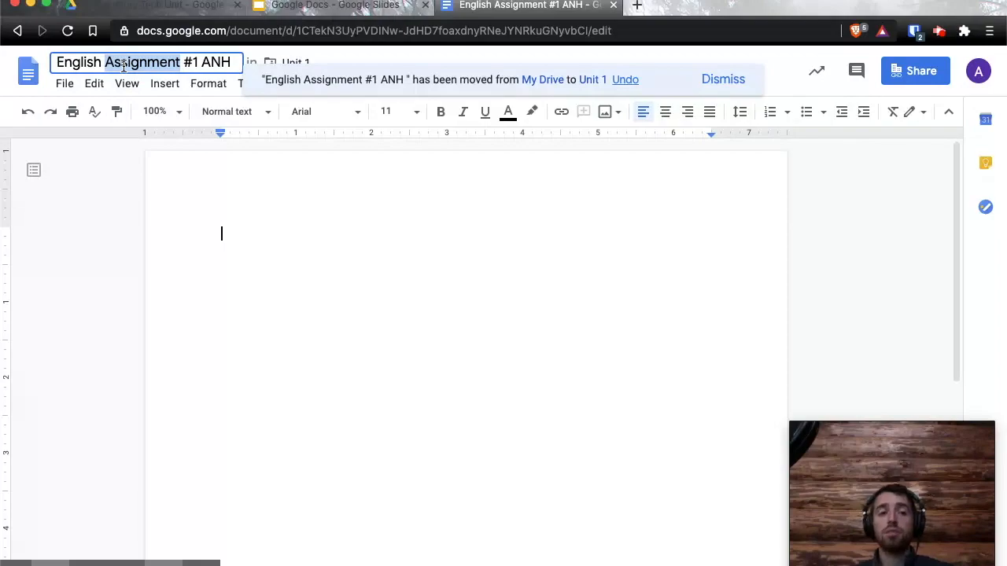
click(324, 331)
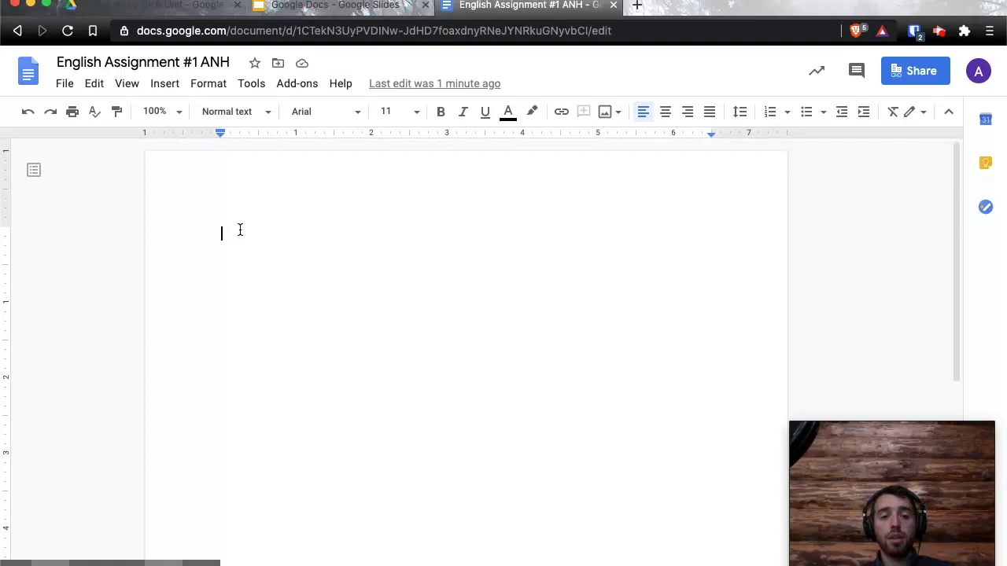
Set font size 12, font Times New Roman, and Double line spacing.
click(416, 112)
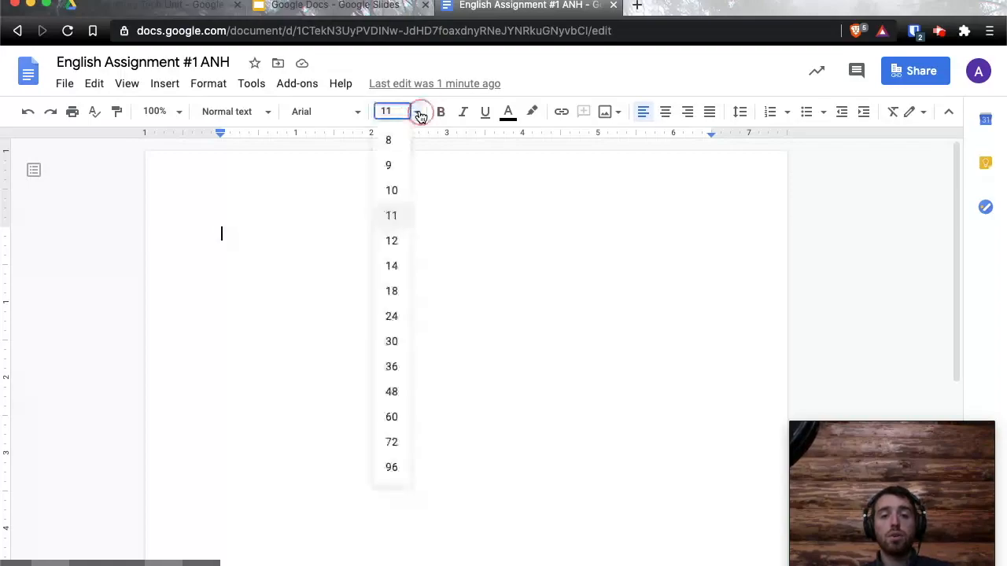
click(396, 240)
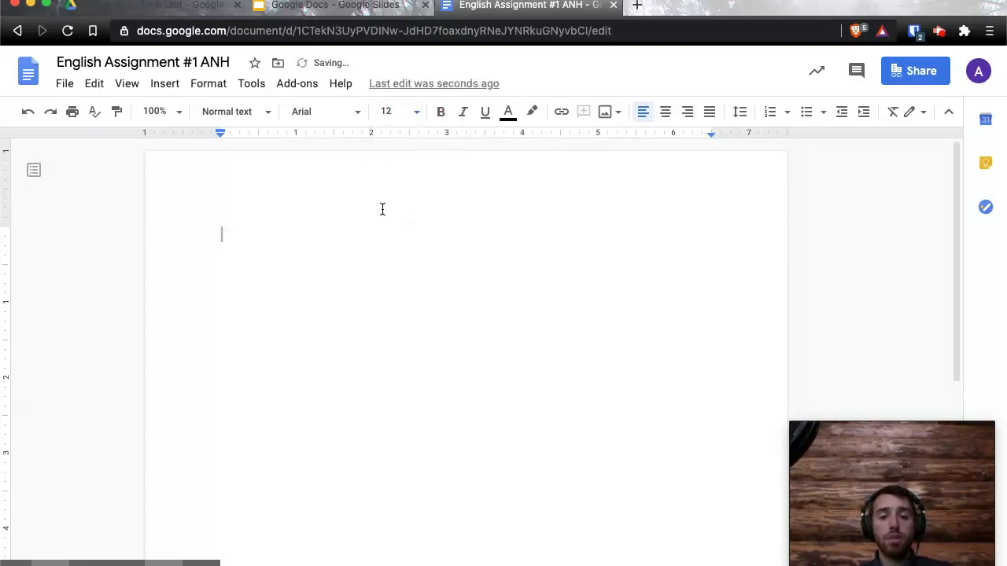
click(358, 115)
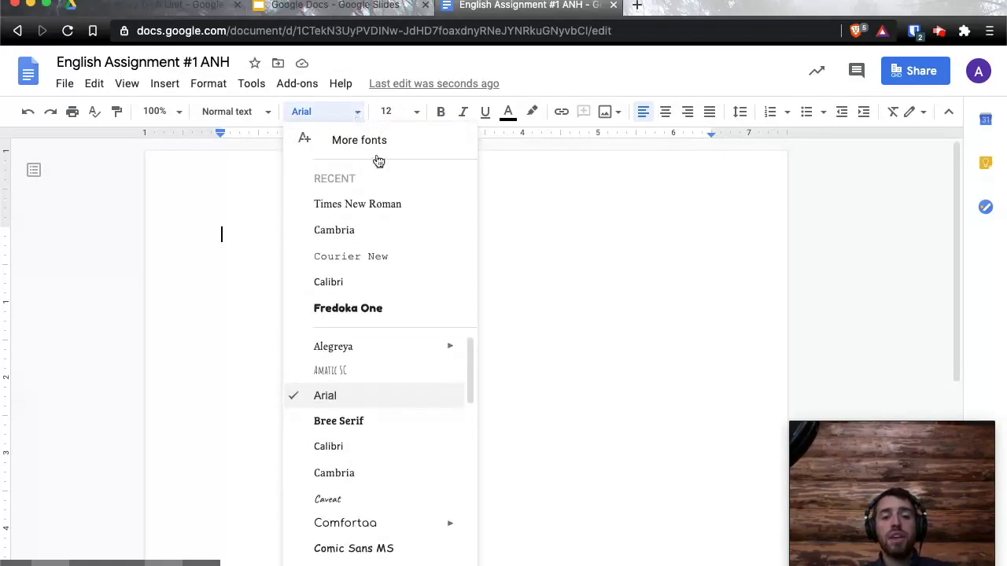
click(407, 207)
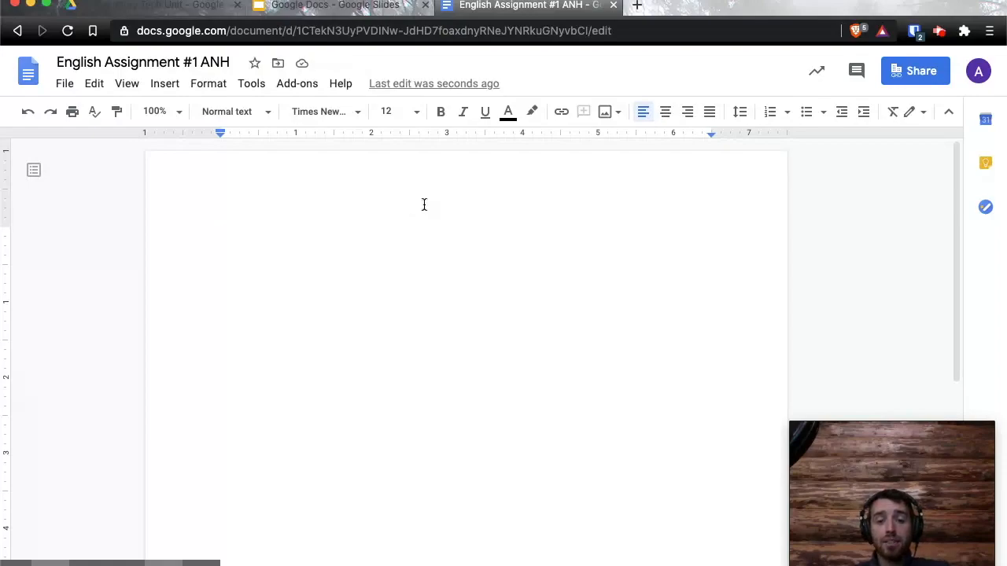
click(740, 113)
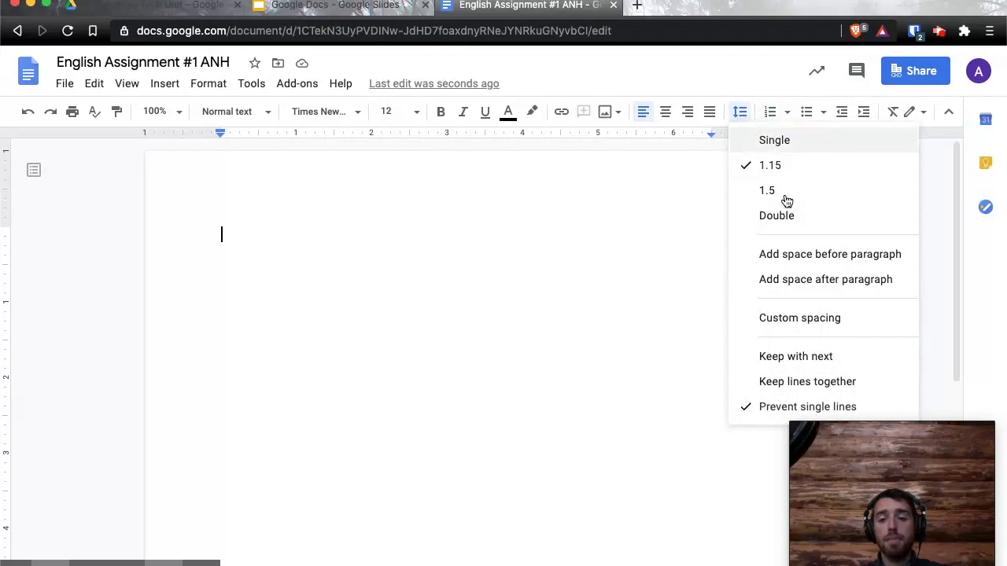
click(789, 220)
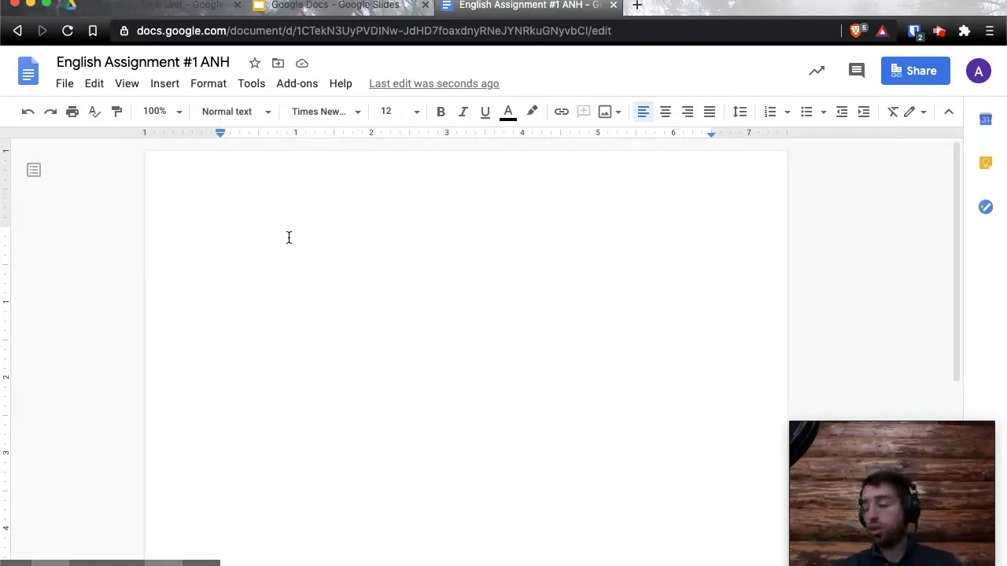
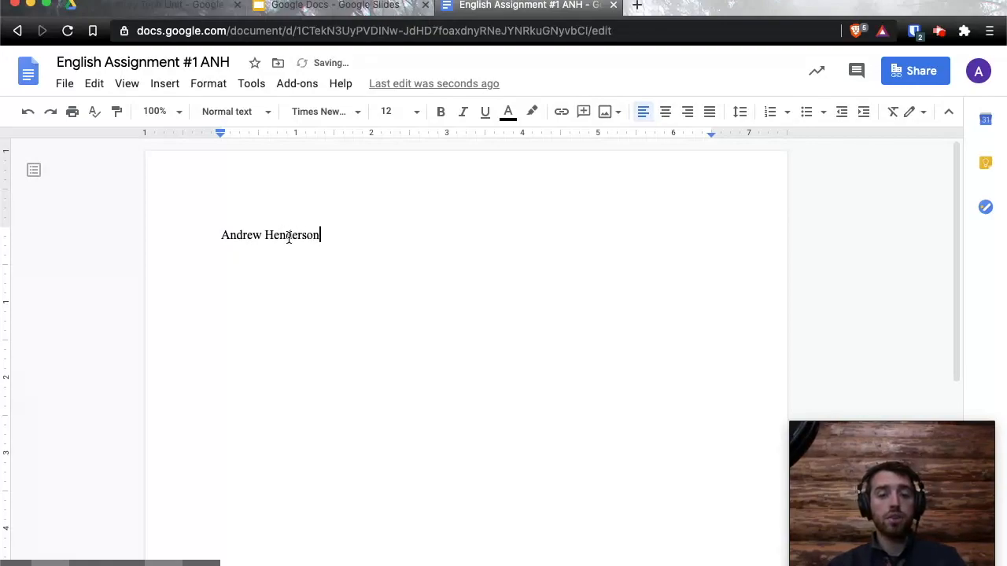
Type the student's name and the teacher's name as the first two heading lines.
key(Return)
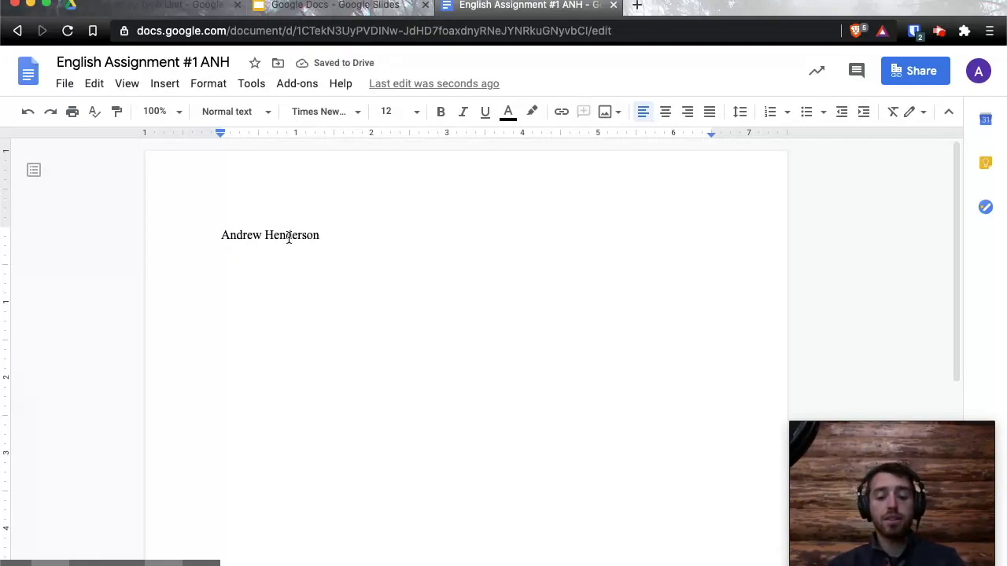
text(Fulton)
key(Return)
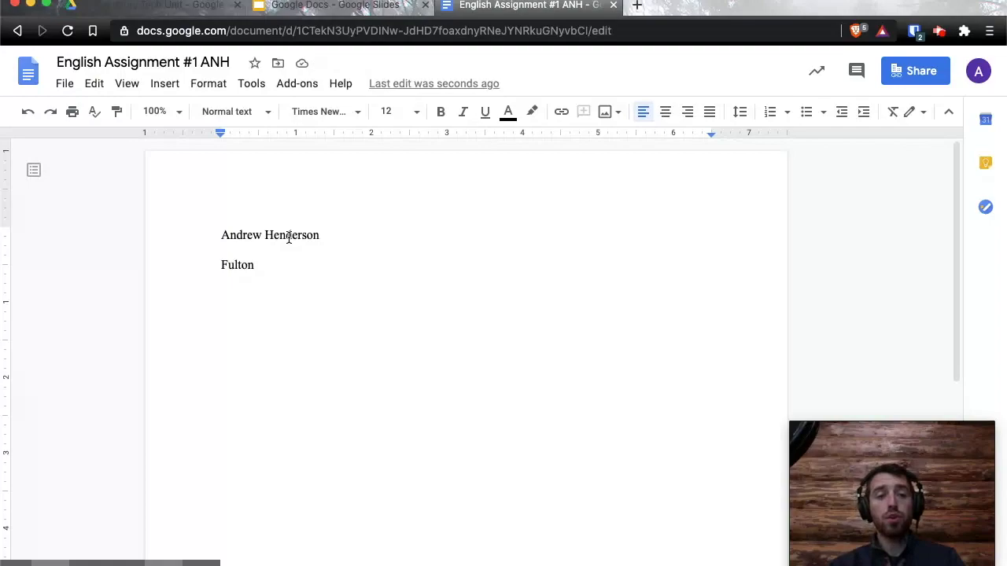
Add 'Assignment #1' and the date as September 10, 2020, then indent a new body line.
text(Assignment #1)
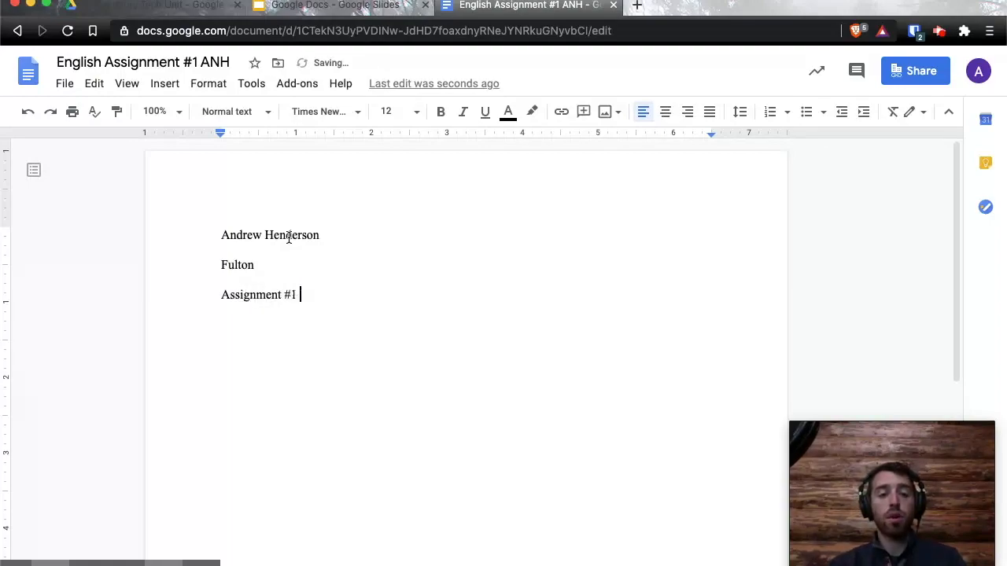
key(Return)
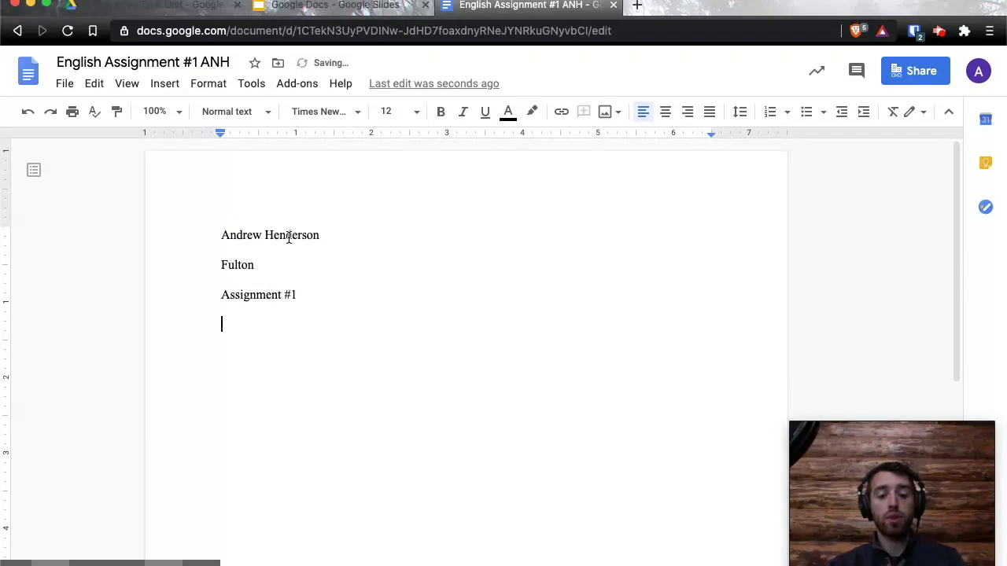
text(9/)
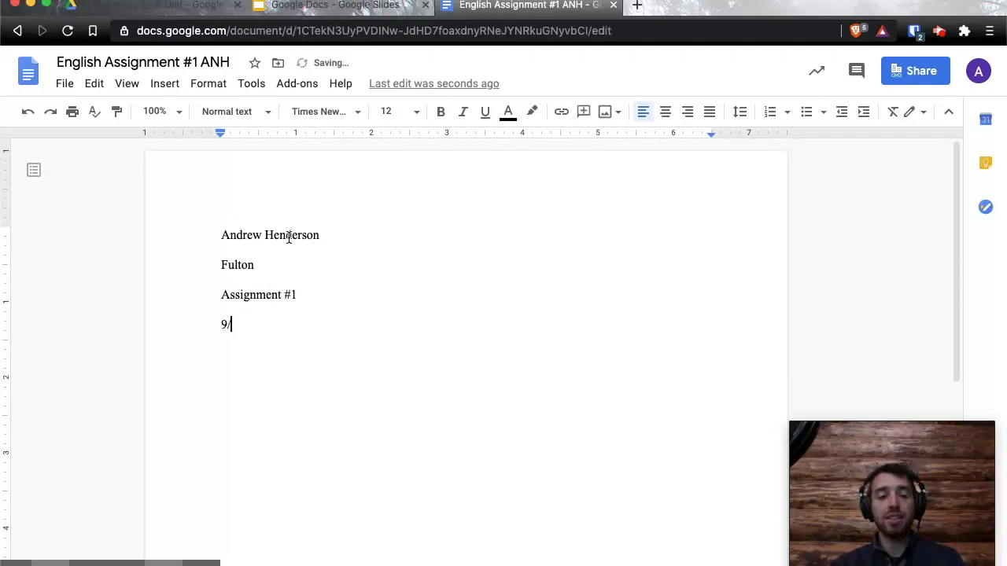
text(10/2020)
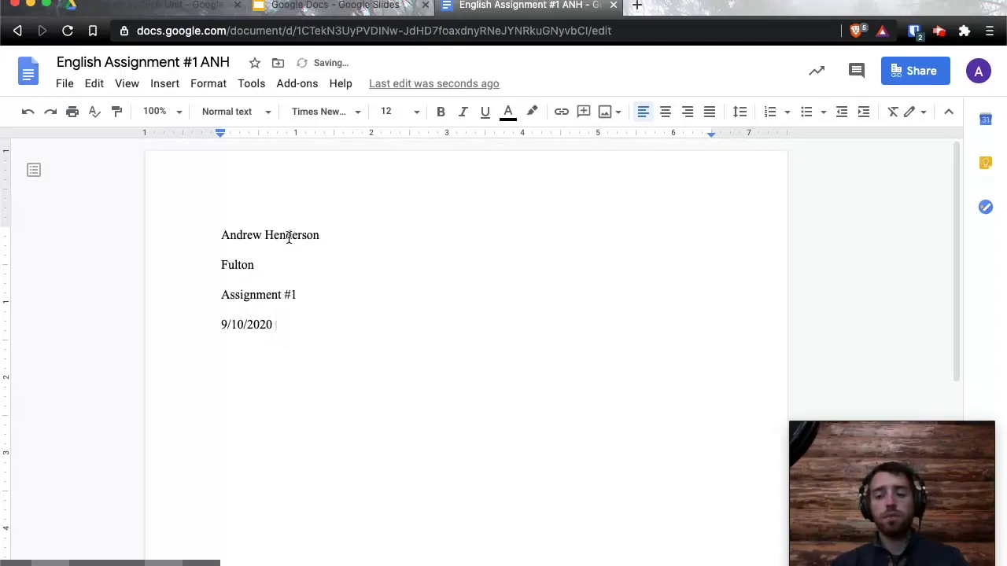
drag(289, 324, 223, 323)
text(September 10, 2020)
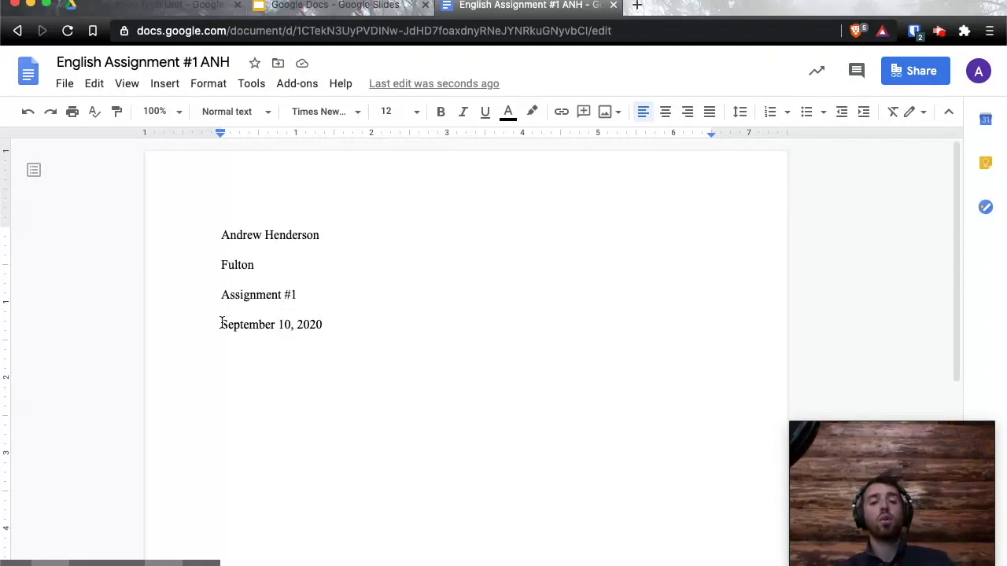
key(Return)
key(Return)
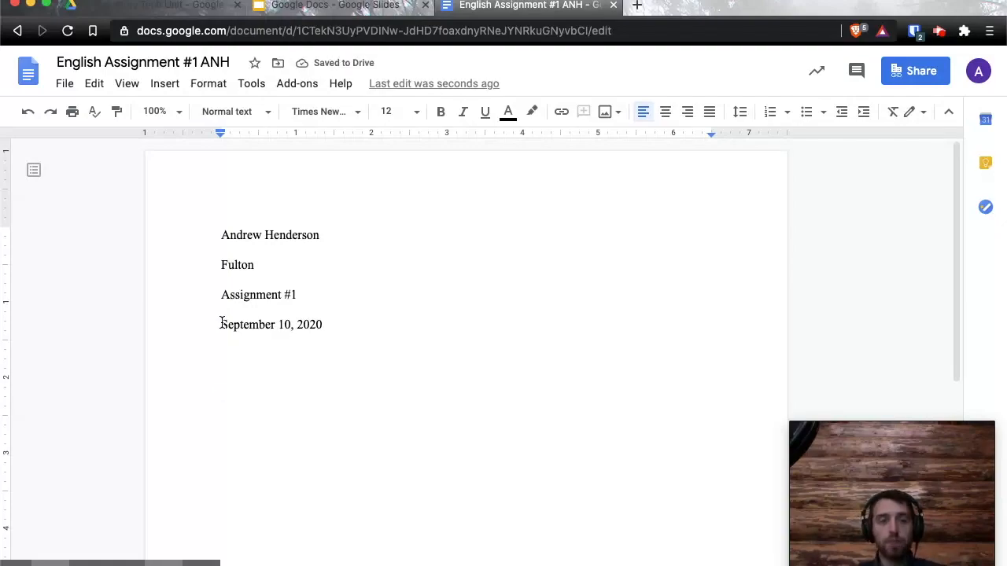
key(Tab)
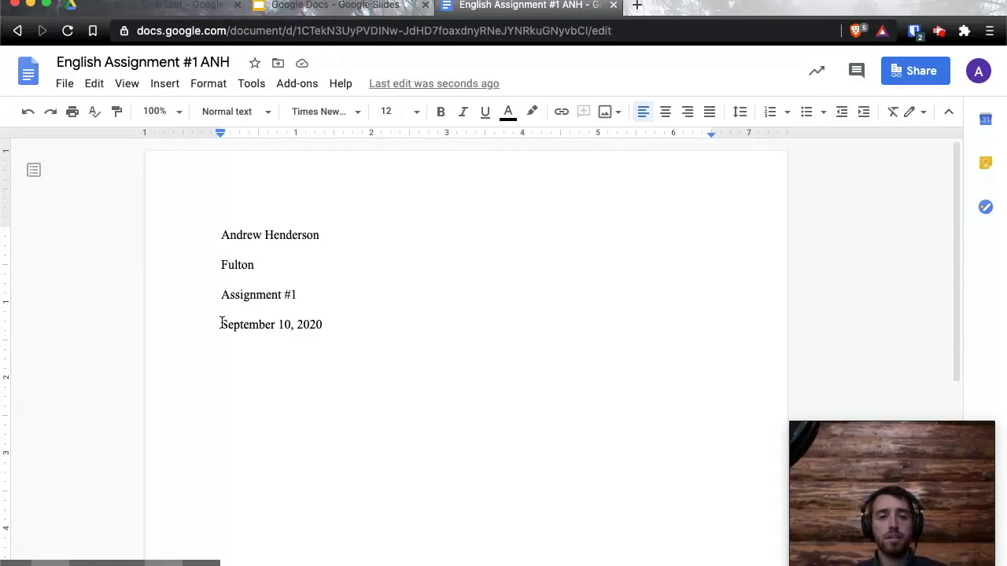
Paste the sample paragraph, trying center and right alignment before settling on left alignment.
text(This is sample text for demonstration purposes. It really doesn’t say anything, but if you’re reading it that’s pretty cool. You must have high attention to detail. Stay tuned, I will probably hide Easter eggs in the Canvas class as we progress through the year.)
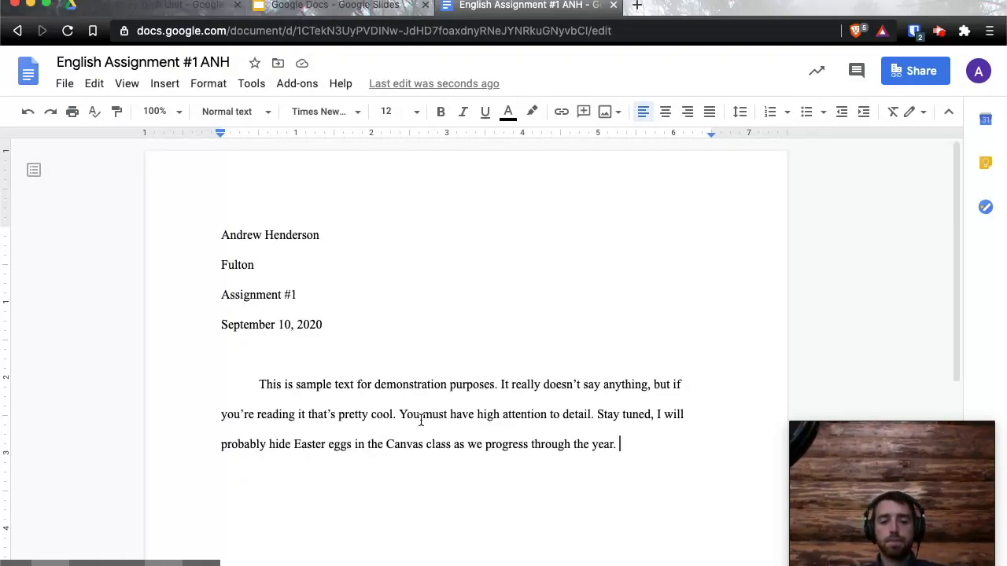
drag(639, 448, 195, 392)
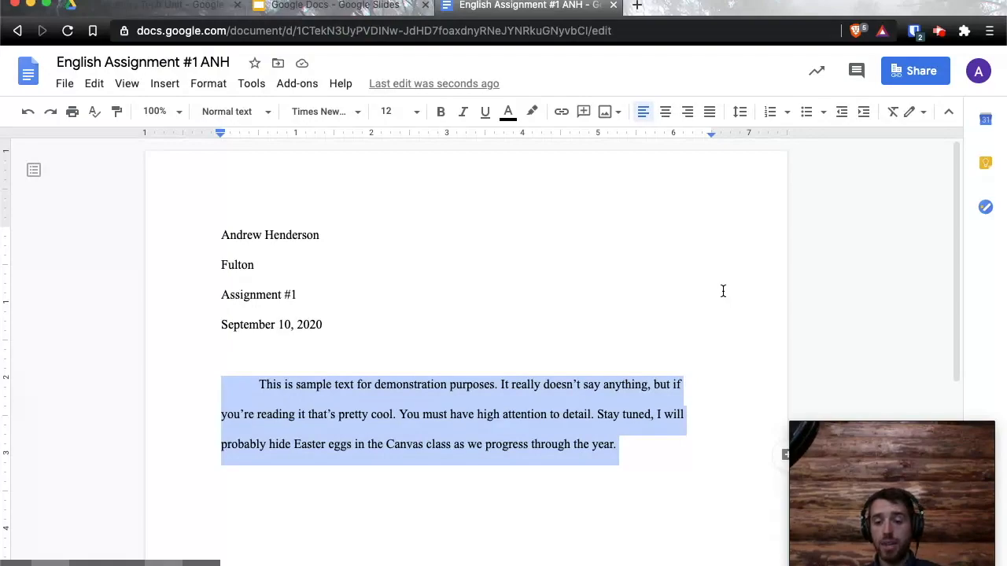
click(640, 89)
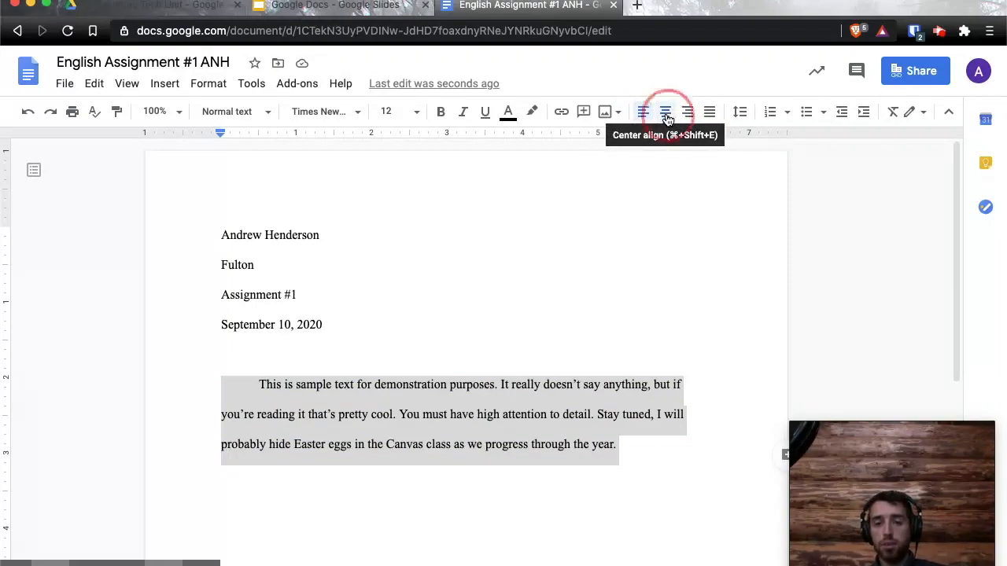
click(666, 116)
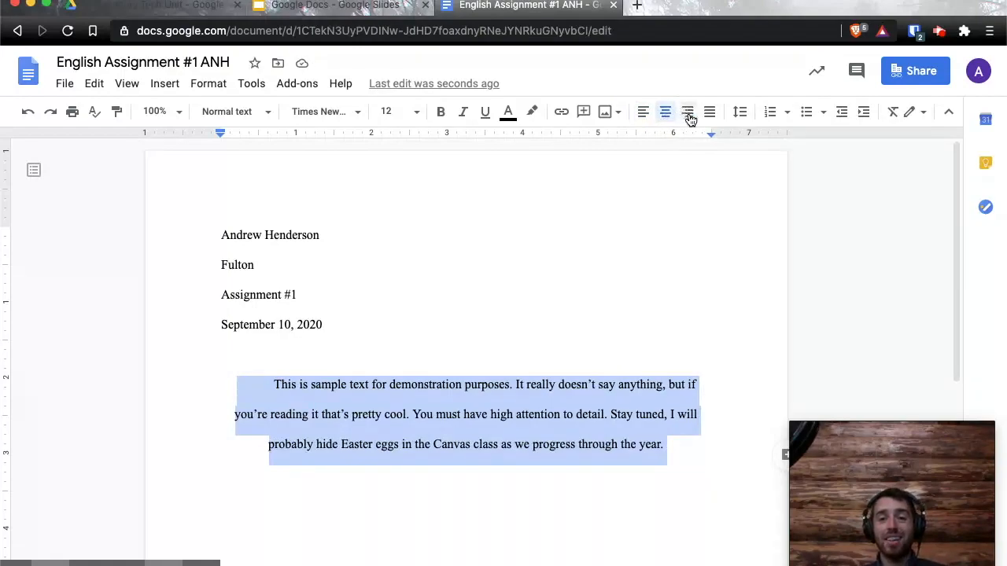
click(688, 118)
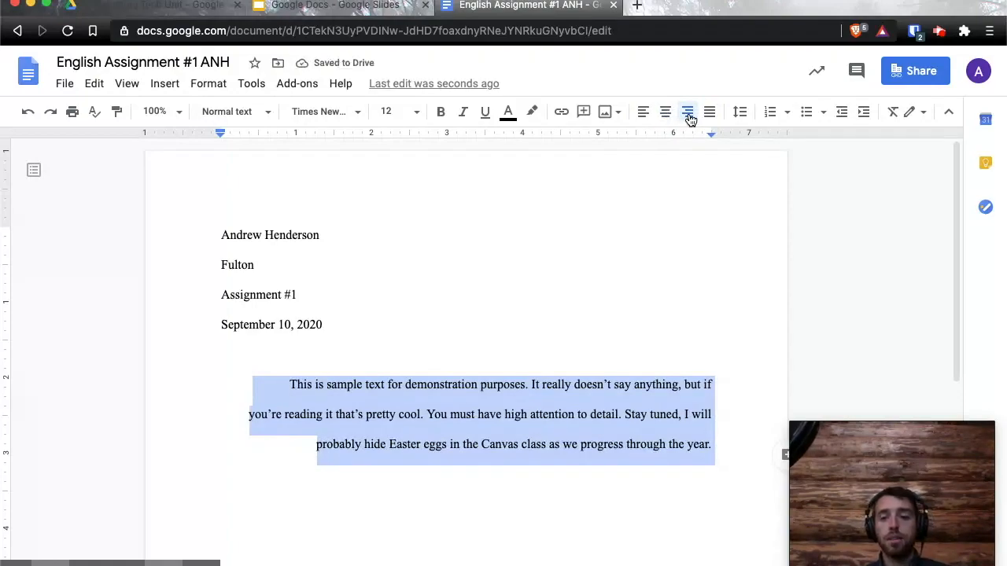
click(641, 116)
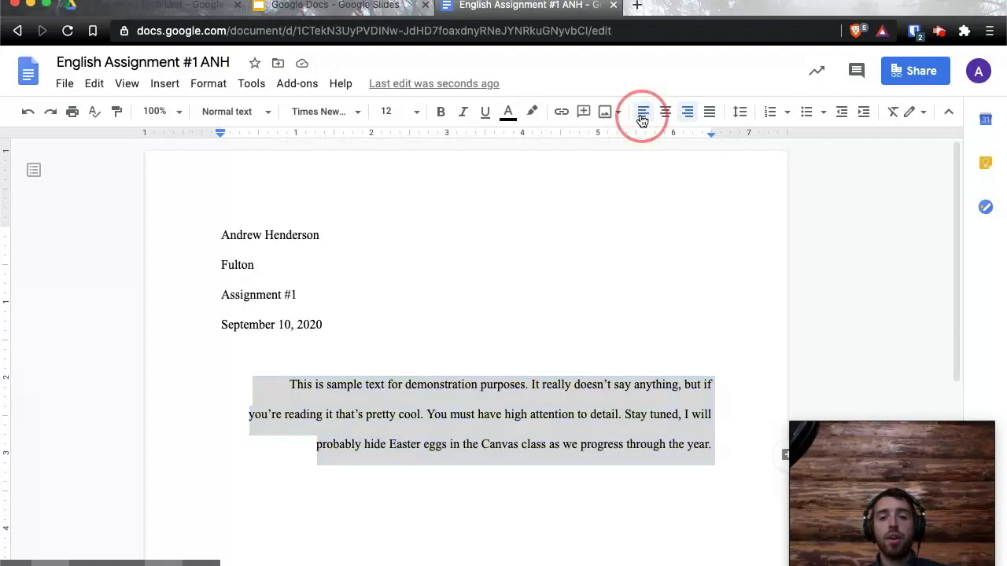
click(314, 343)
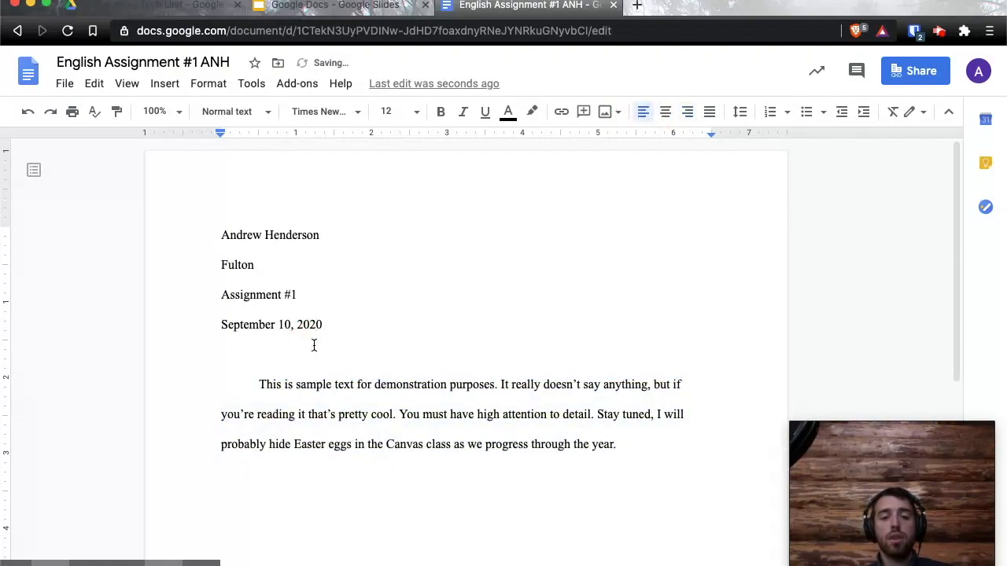
click(363, 347)
Insert a 'Title' line above the sample paragraph and center it.
key(Return)
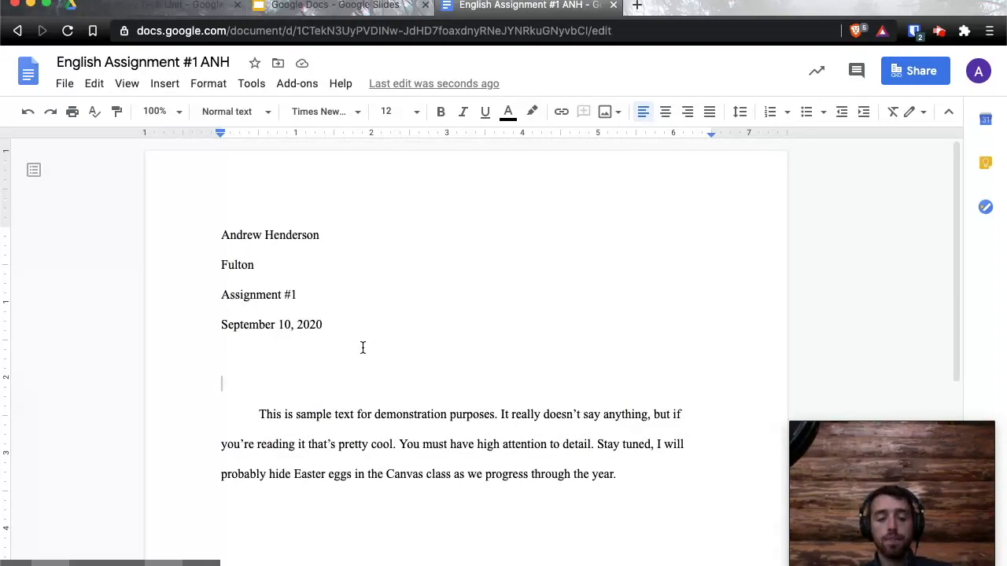
text(Title)
key(Return)
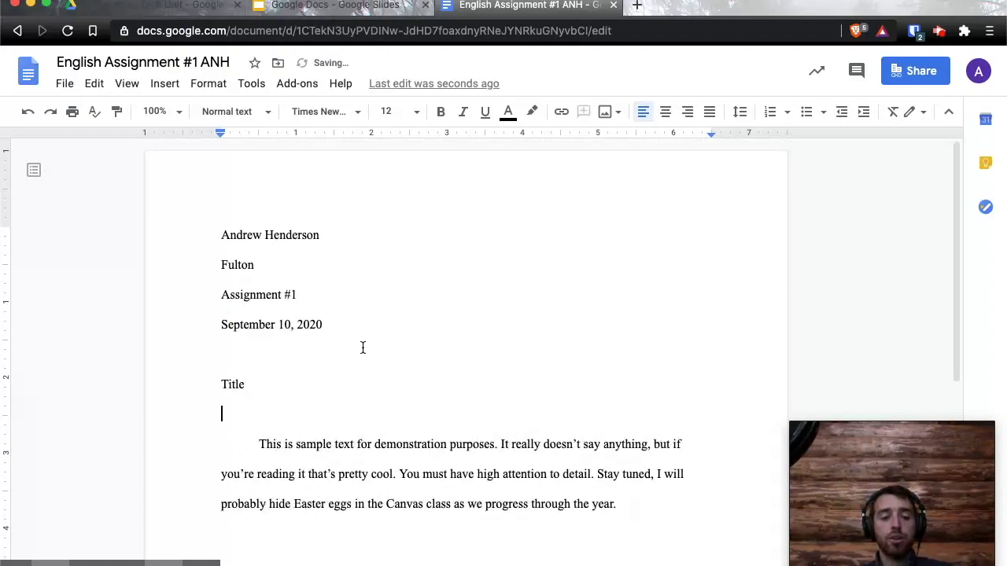
key(Up)
drag(272, 383, 216, 383)
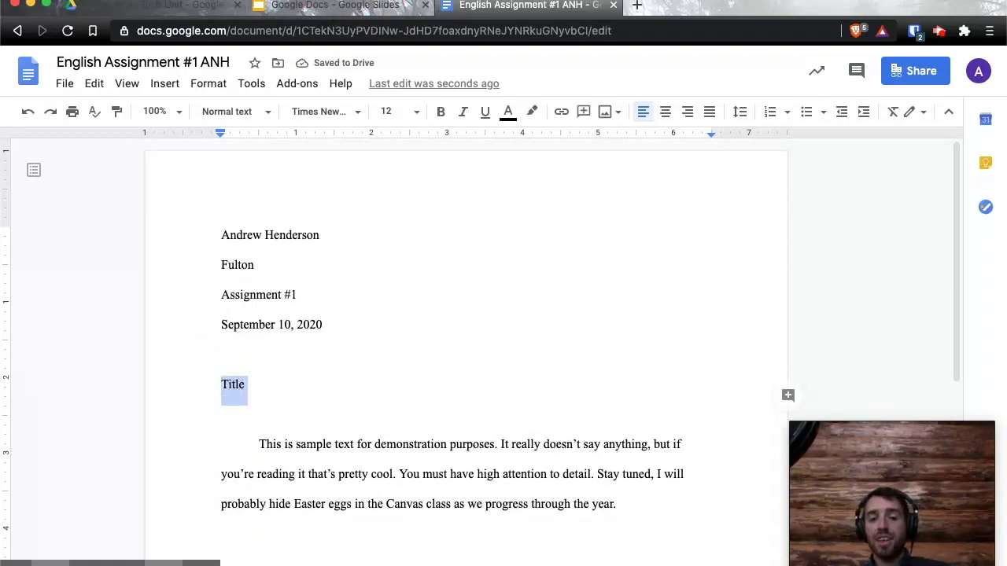
click(665, 112)
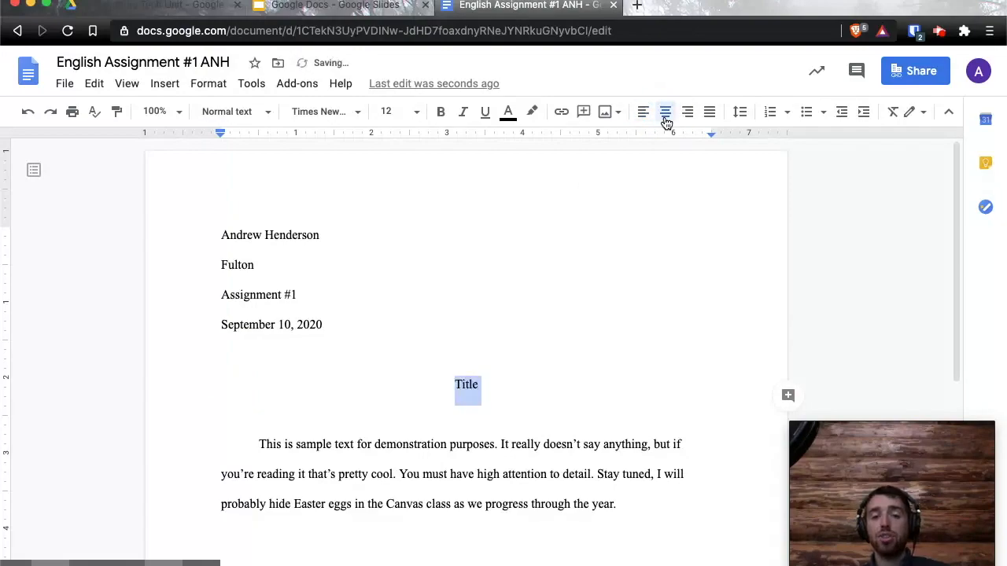
click(624, 516)
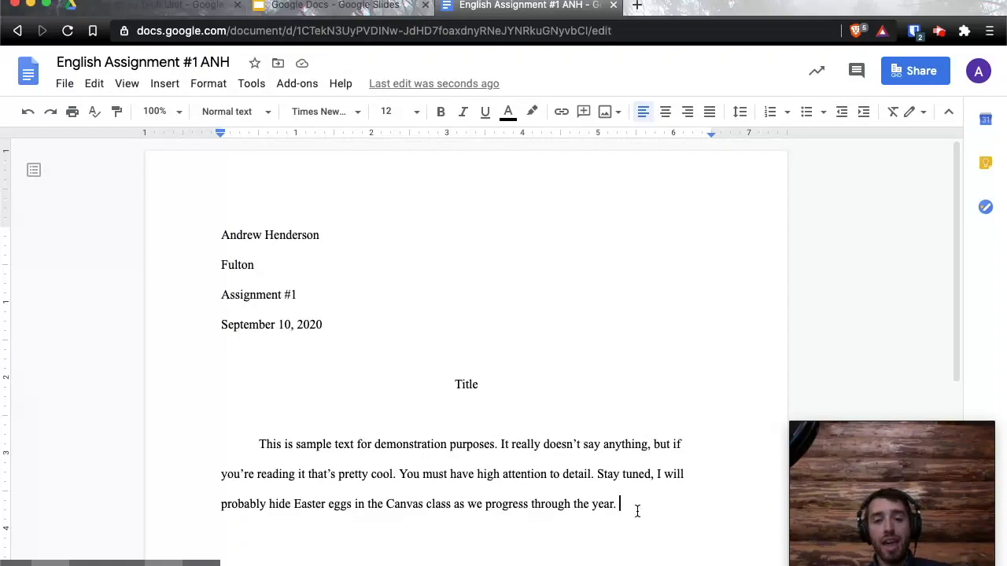
drag(632, 510, 224, 444)
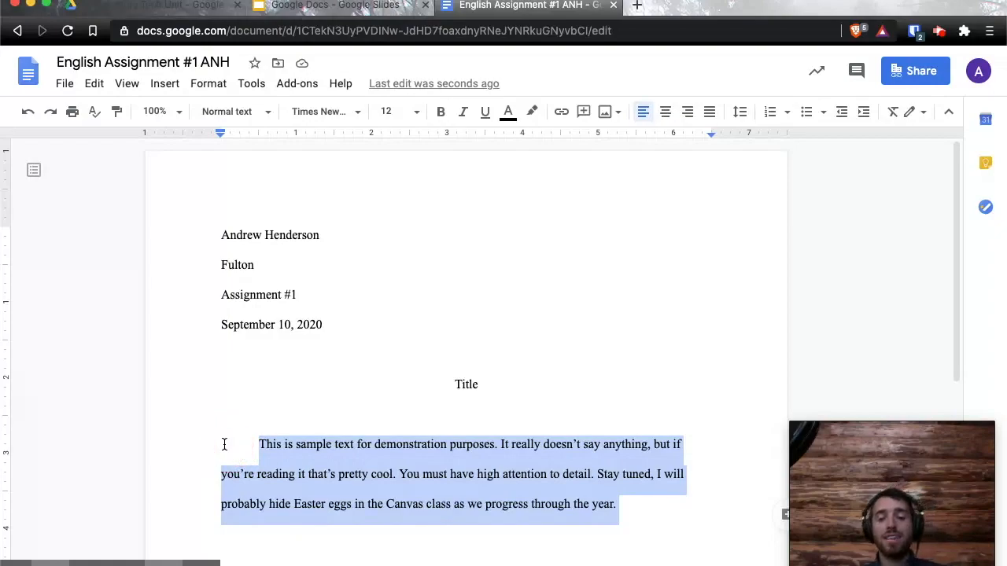
click(417, 112)
click(391, 340)
scroll(585, 401, down, 5)
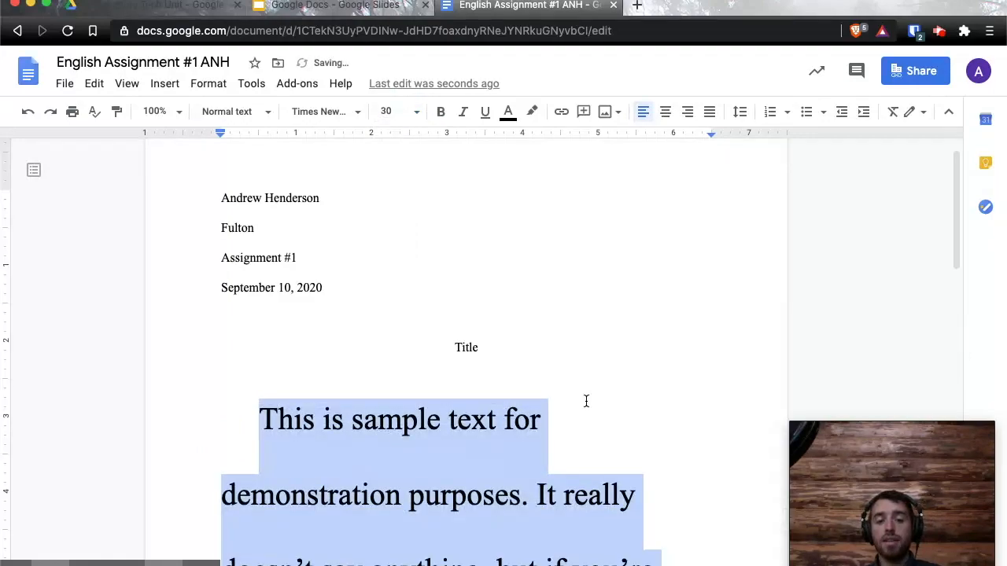
scroll(586, 402, up, 4)
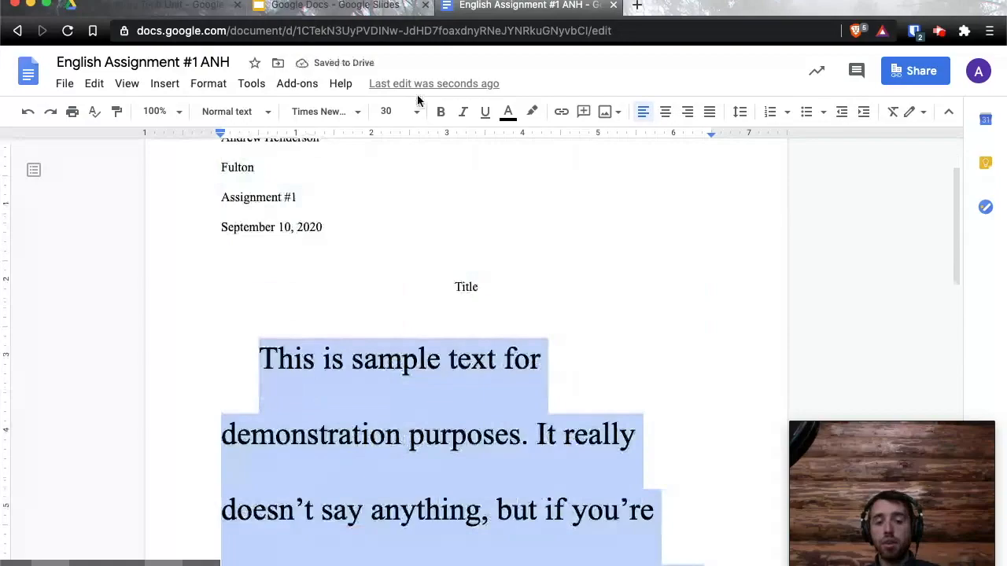
key(ctrl+z)
click(322, 111)
click(384, 309)
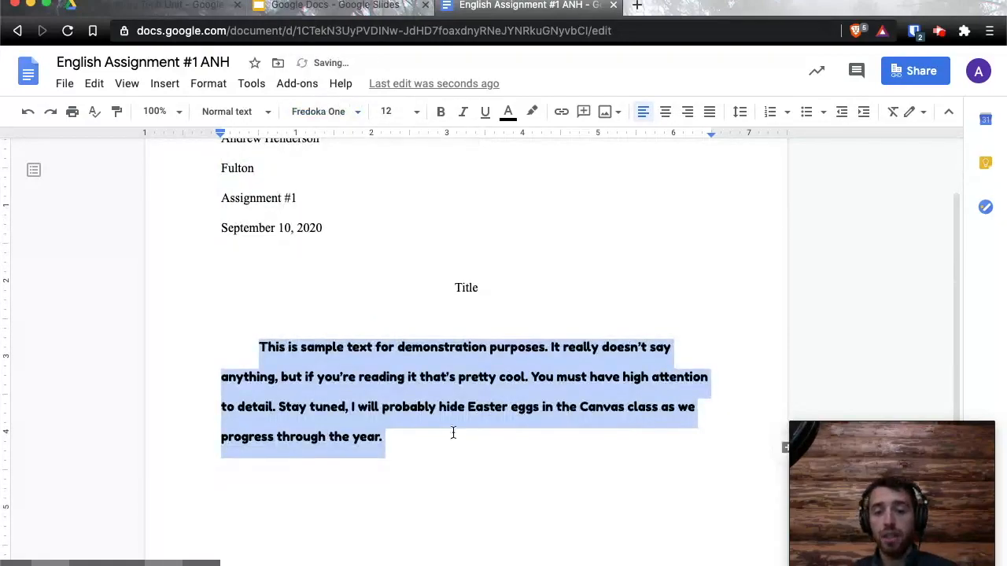
click(354, 111)
click(381, 229)
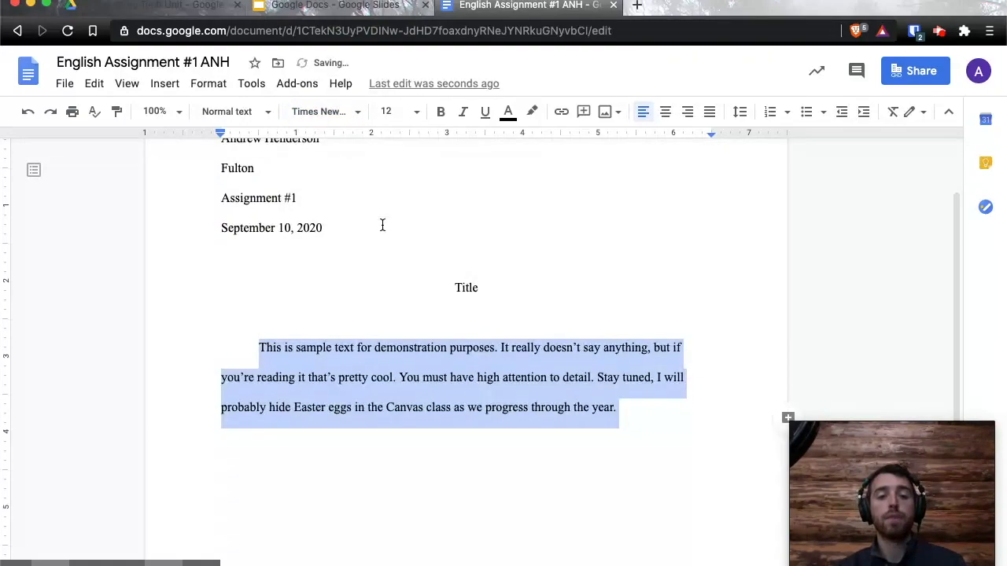
click(656, 418)
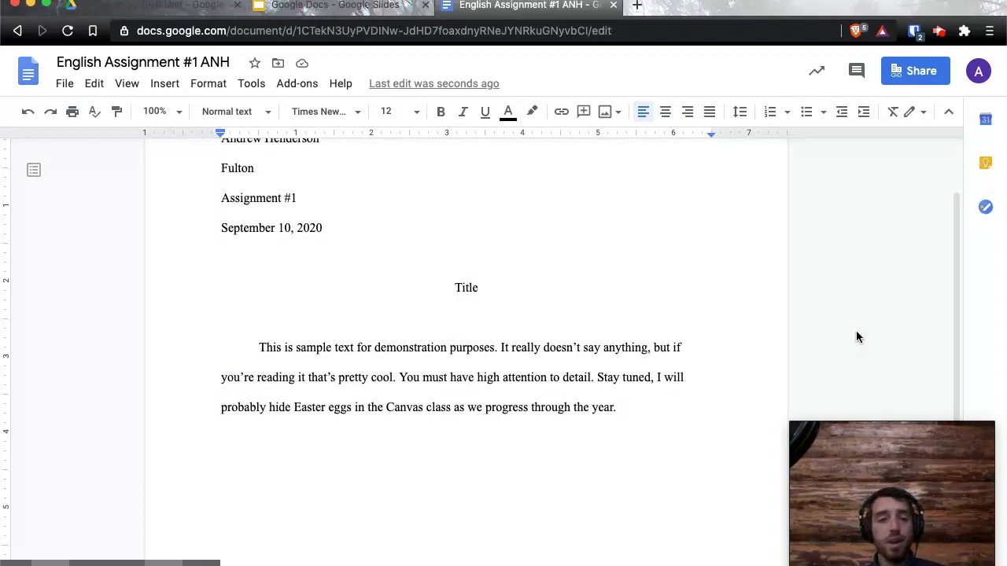
click(940, 32)
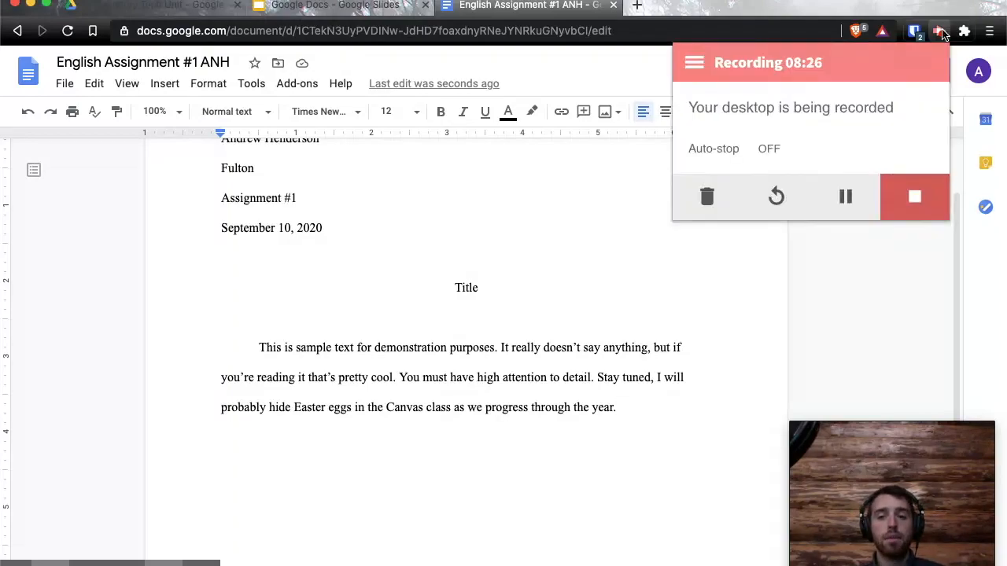